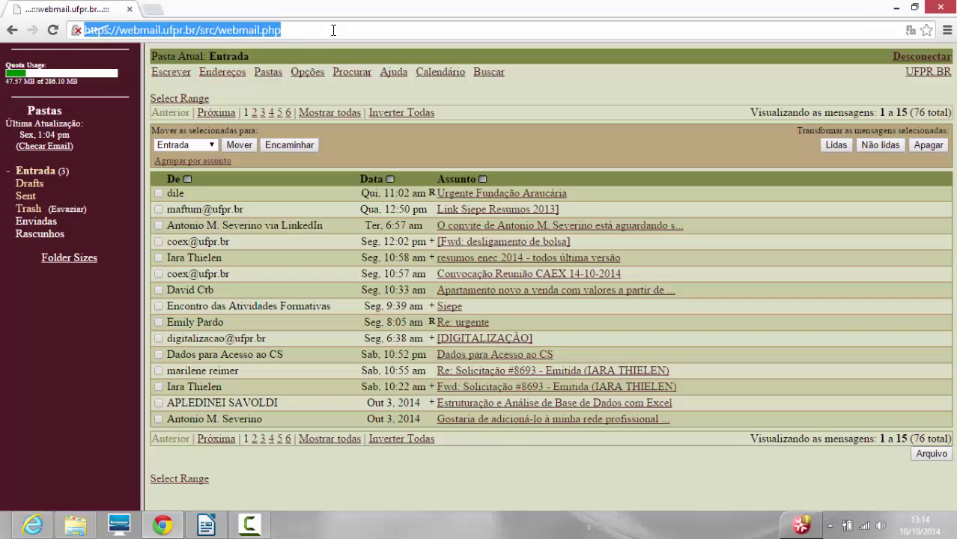
text(www.)
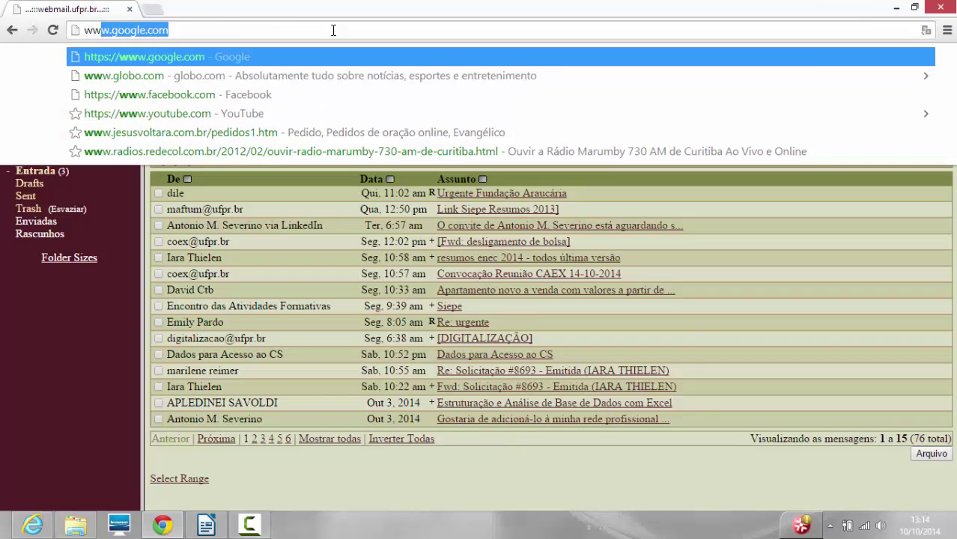
text(adpri)
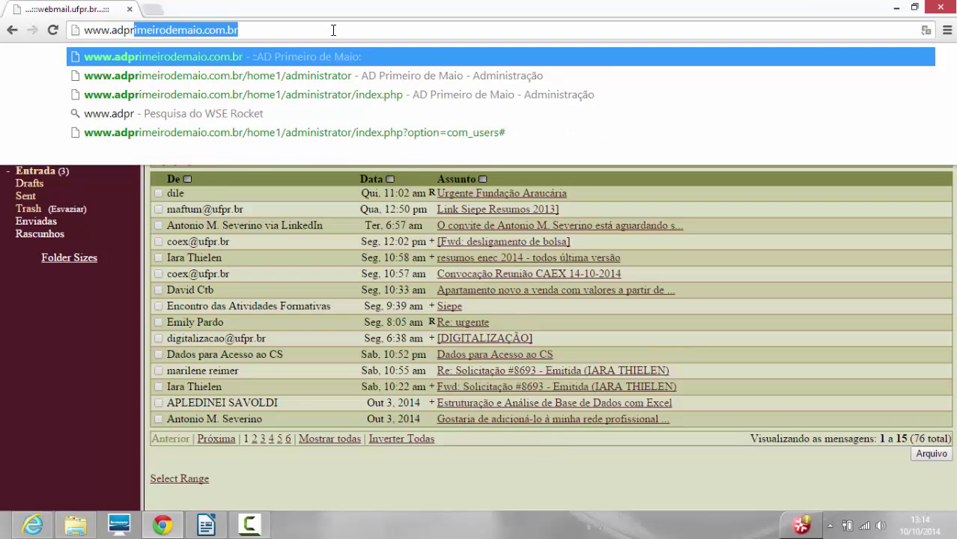
text(meir)
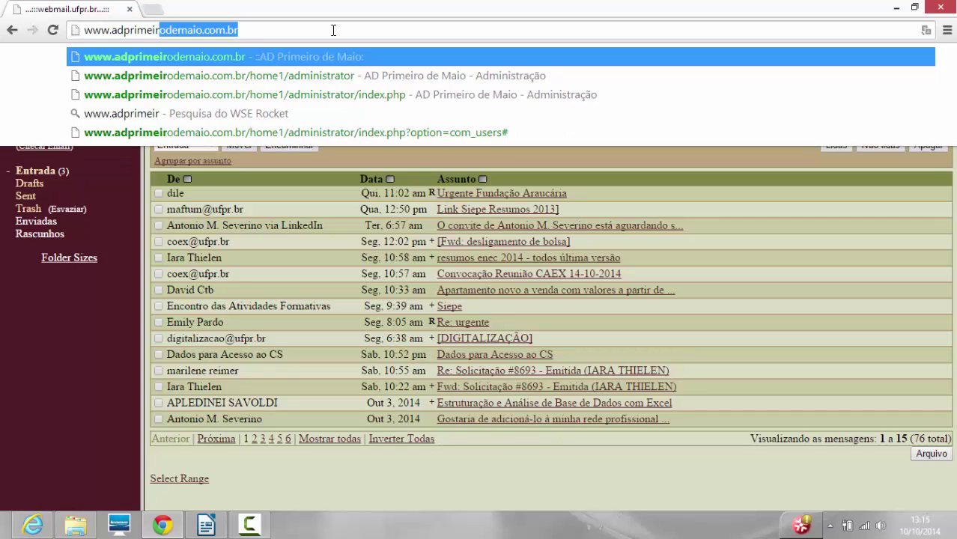
key(Right)
text(/)
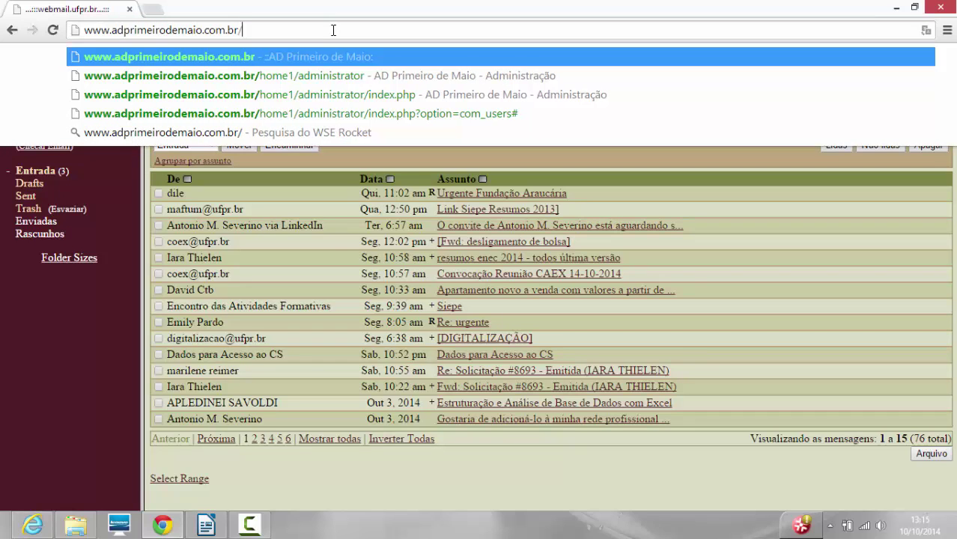
text(home)
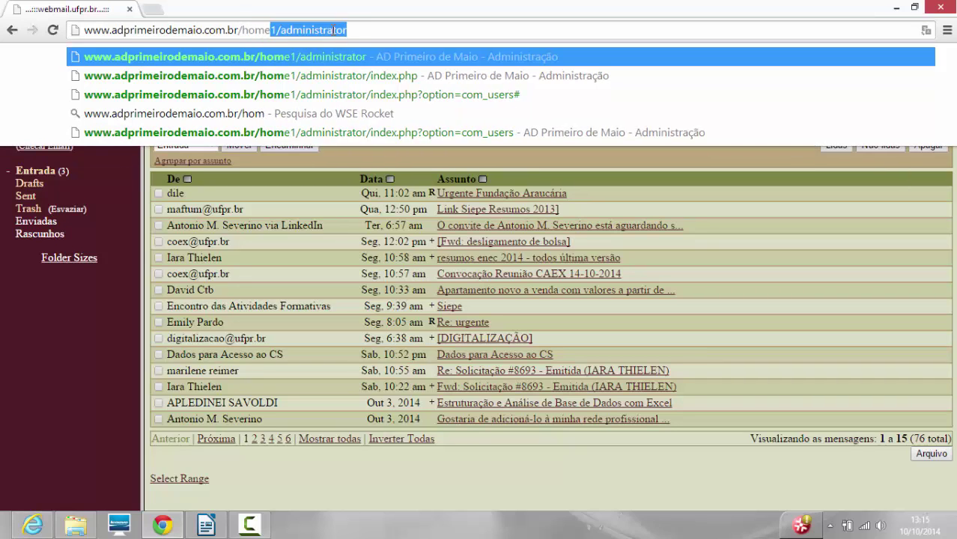
text(1)
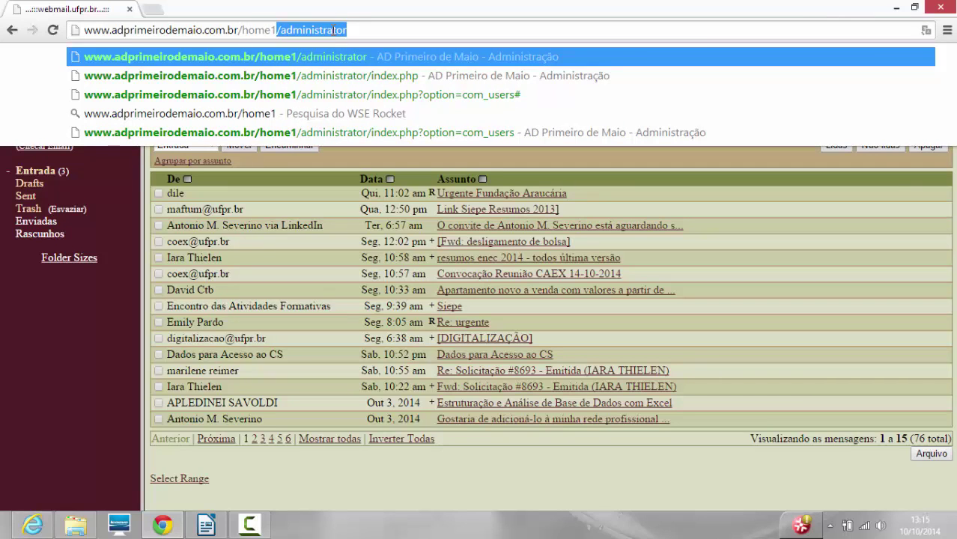
text(/administrator)
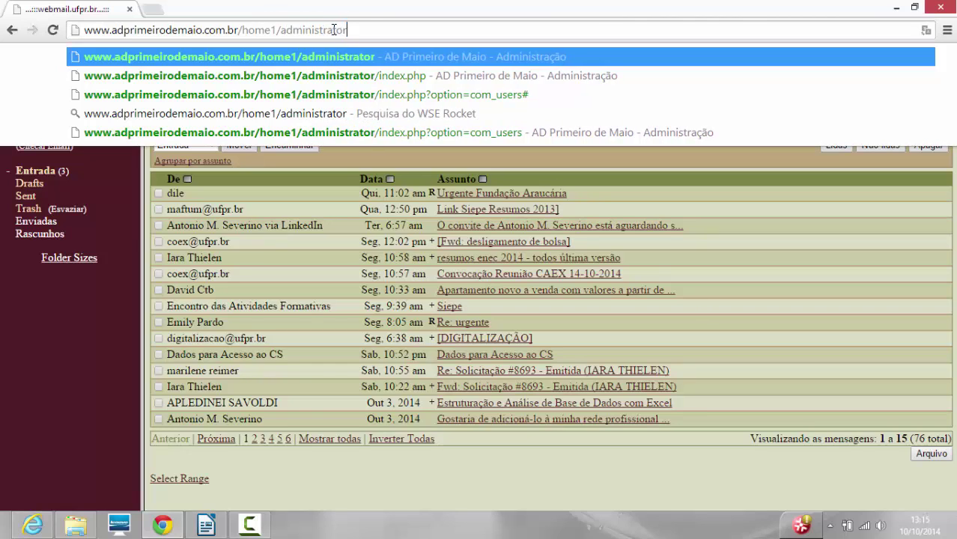
drag(367, 30, 78, 22)
key(Return)
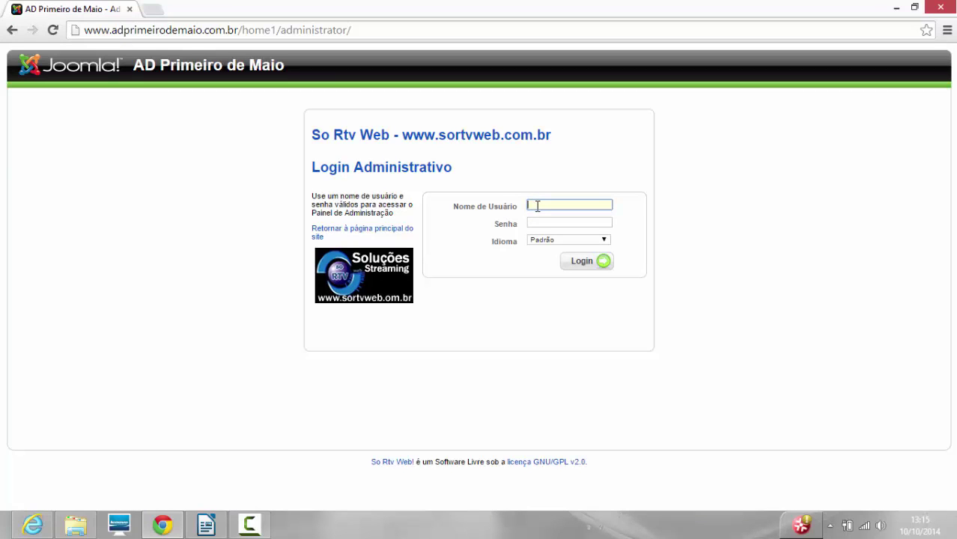
Log in with the saved username and the account password, keeping Idioma as Padrão
text(adprimeiro)
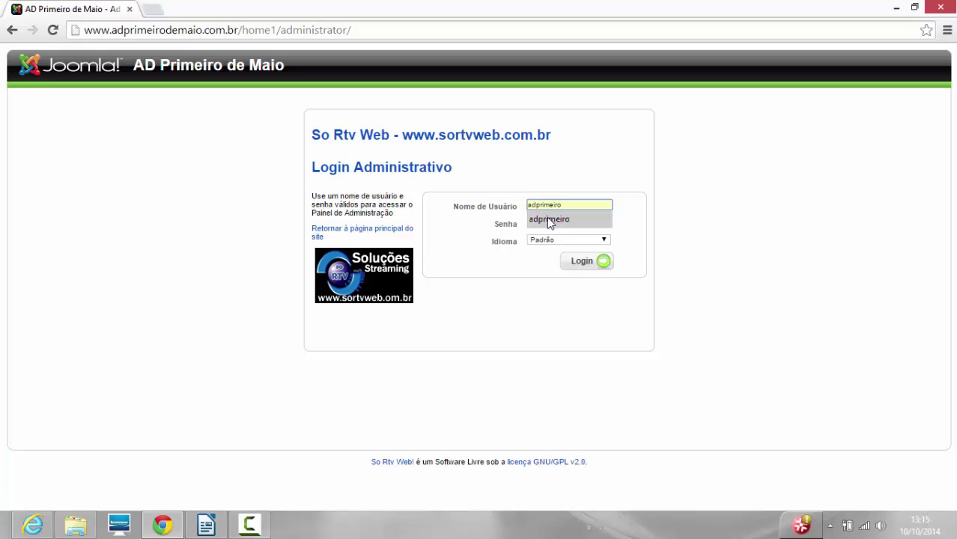
click(544, 218)
click(552, 223)
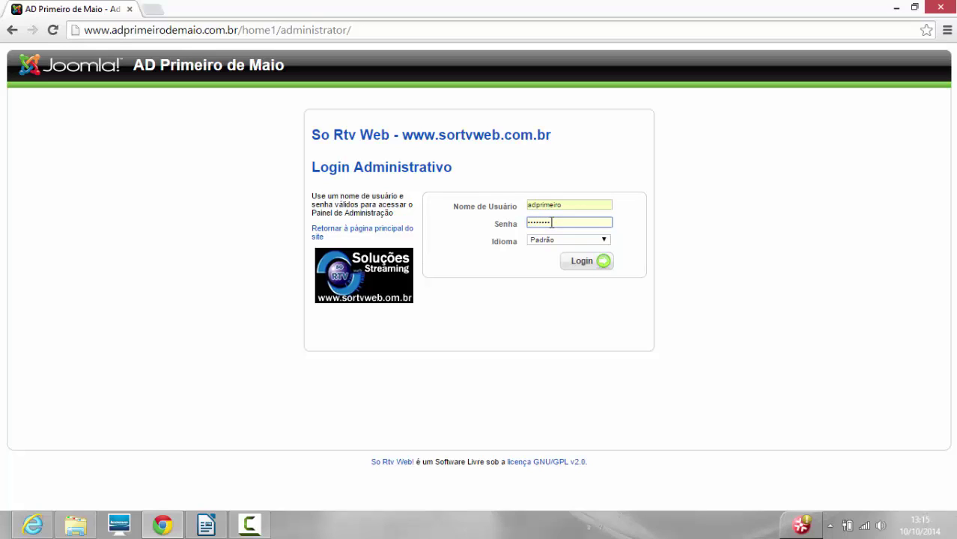
click(566, 239)
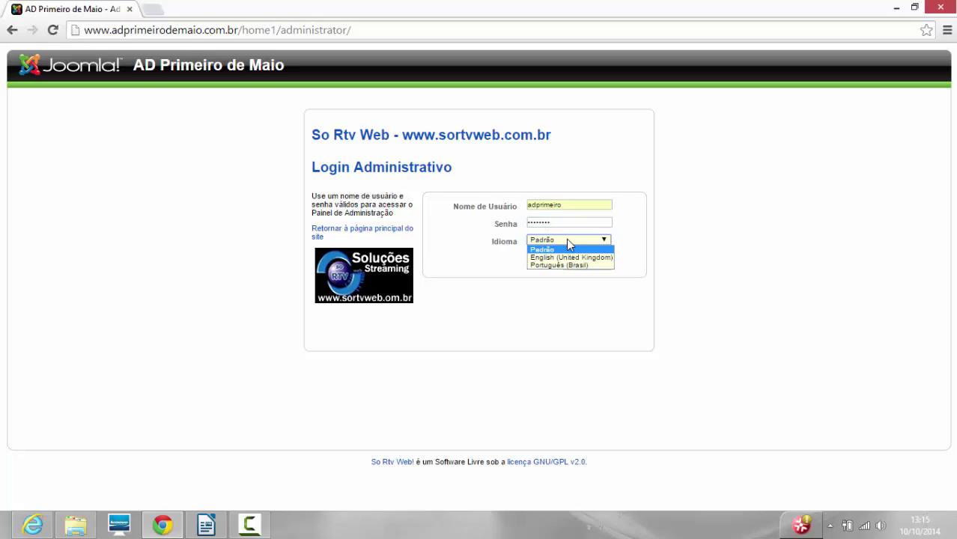
click(451, 306)
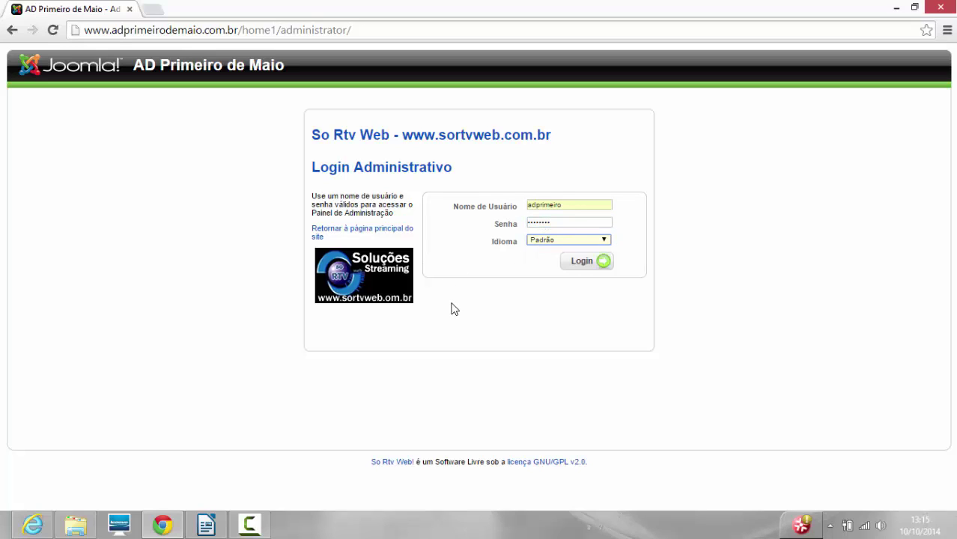
click(604, 266)
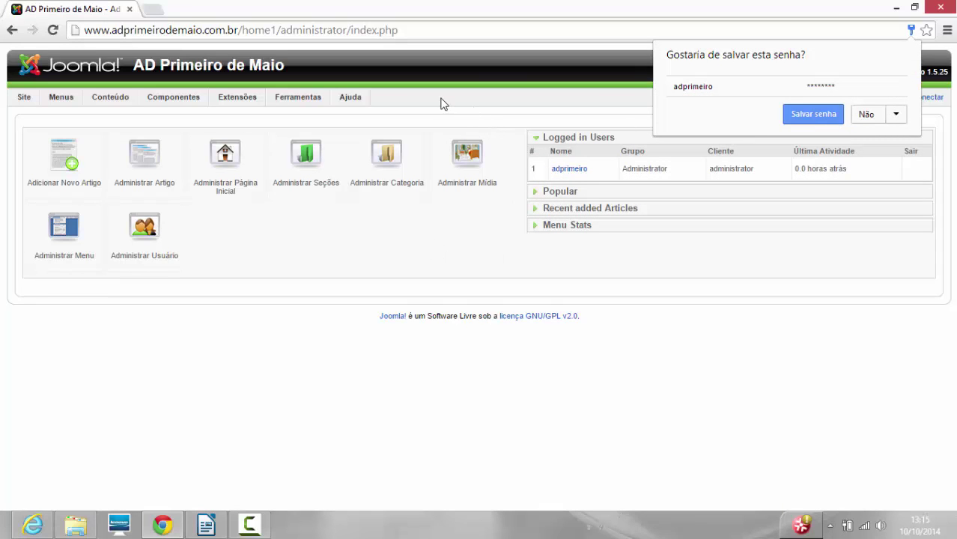
Go to Componentes > JoomGallery > Administrar Categoria
mouse_move(172, 99)
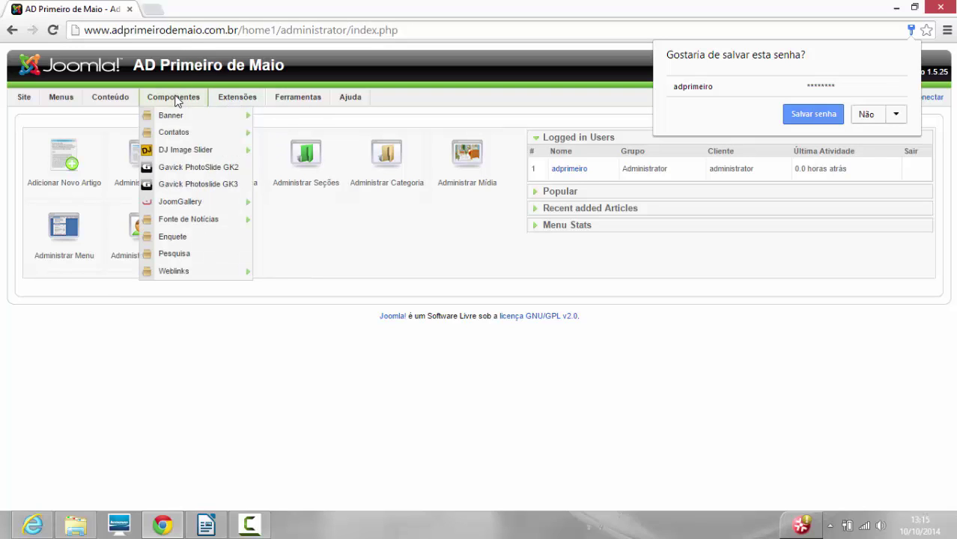
mouse_move(199, 202)
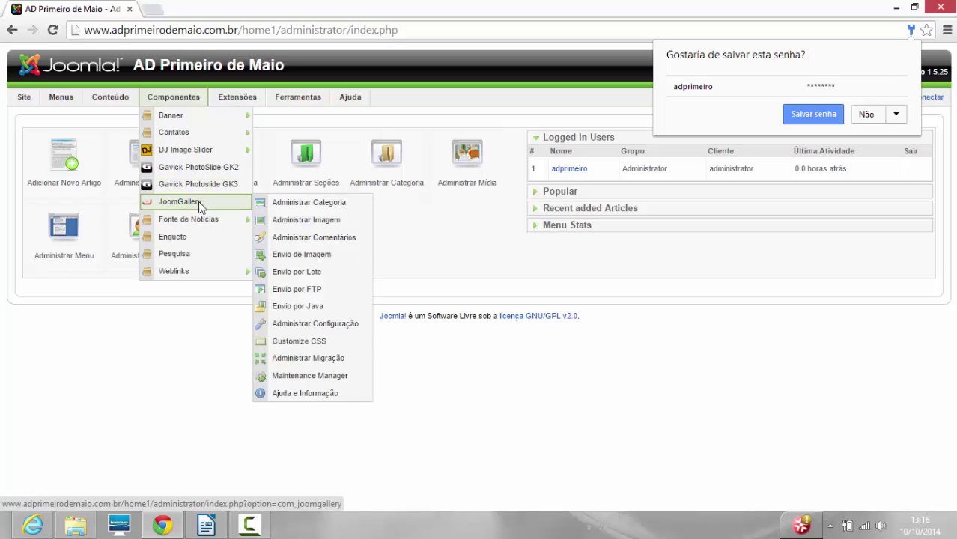
click(286, 203)
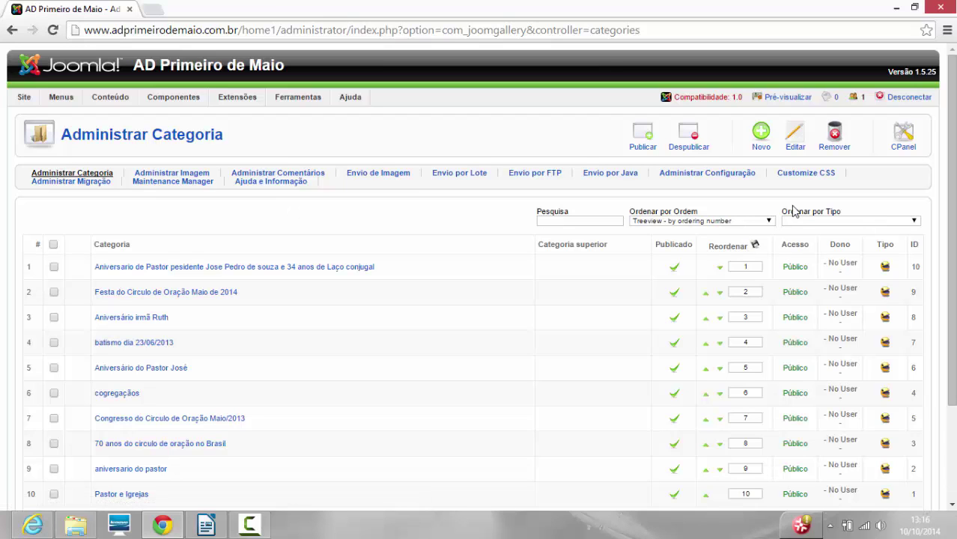
Create and save a new gallery category titled 'Batismo do dia 15'
scroll(953, 209, down, 1)
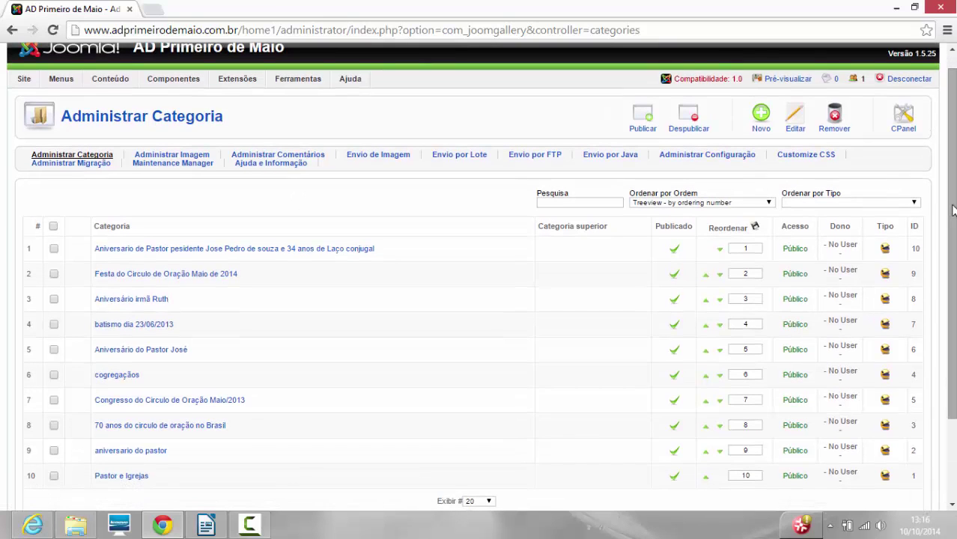
scroll(954, 209, up, 1)
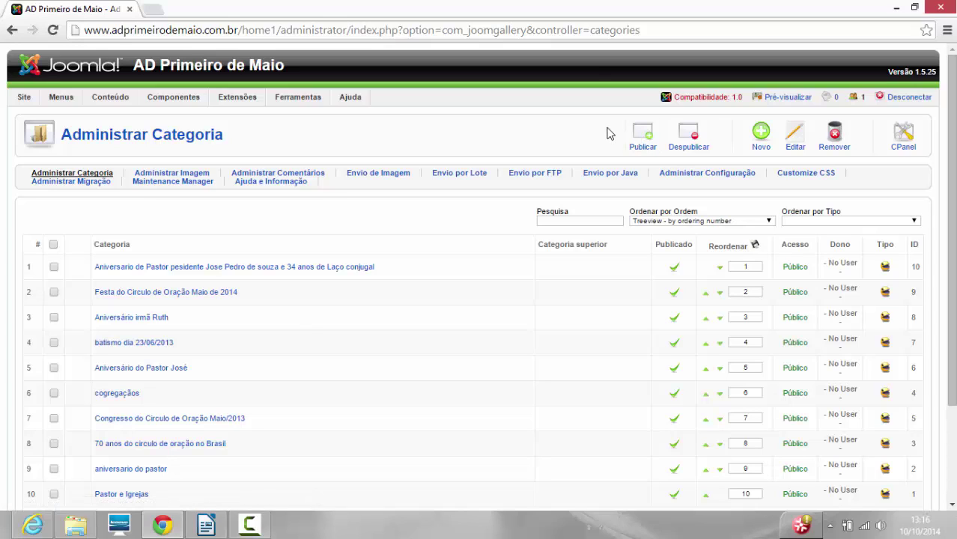
click(760, 141)
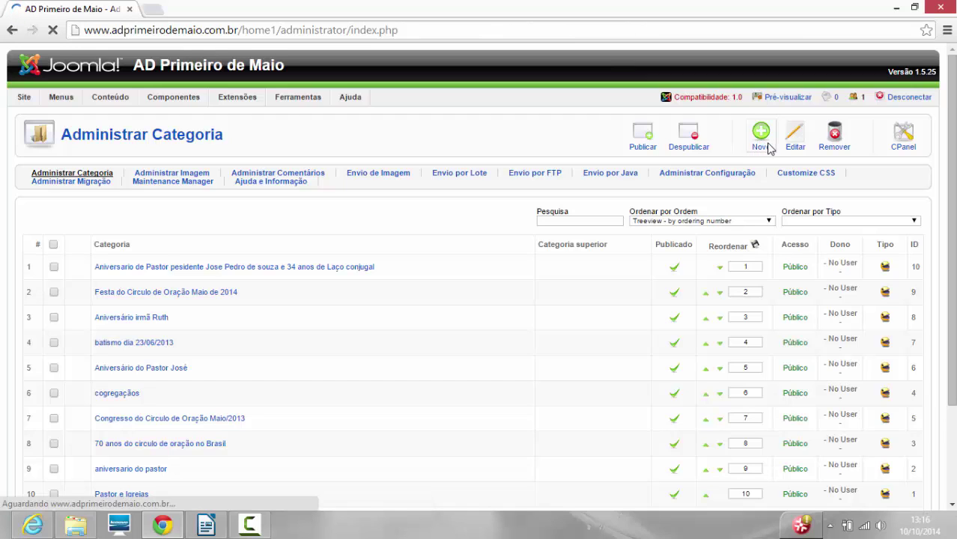
click(162, 188)
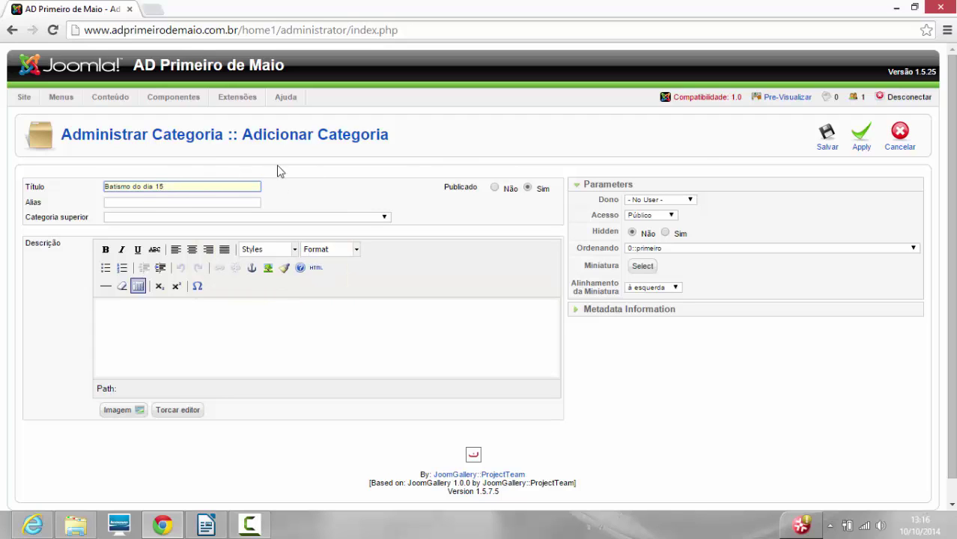
click(828, 148)
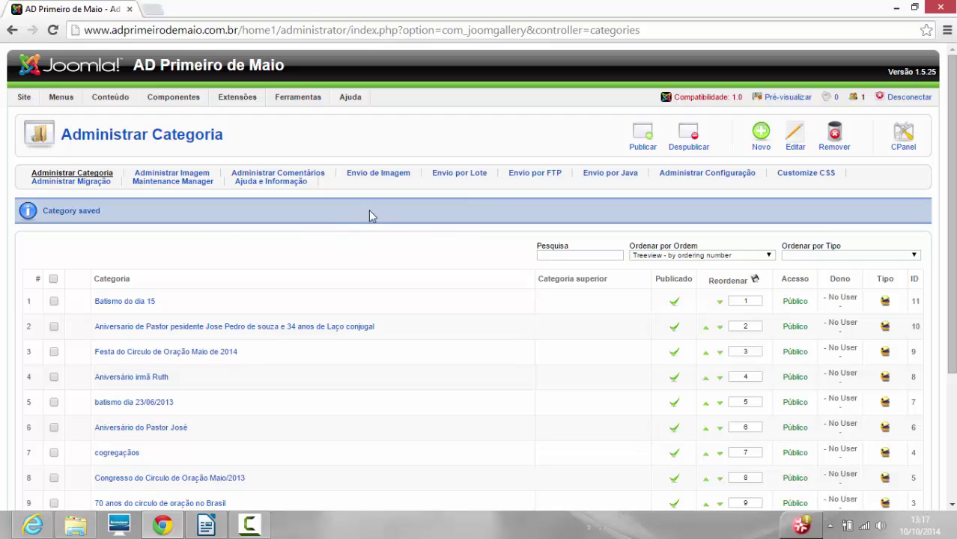
Choose cris.jpg from the Imagens library for the first slot of the Envio de Imagem form
click(390, 177)
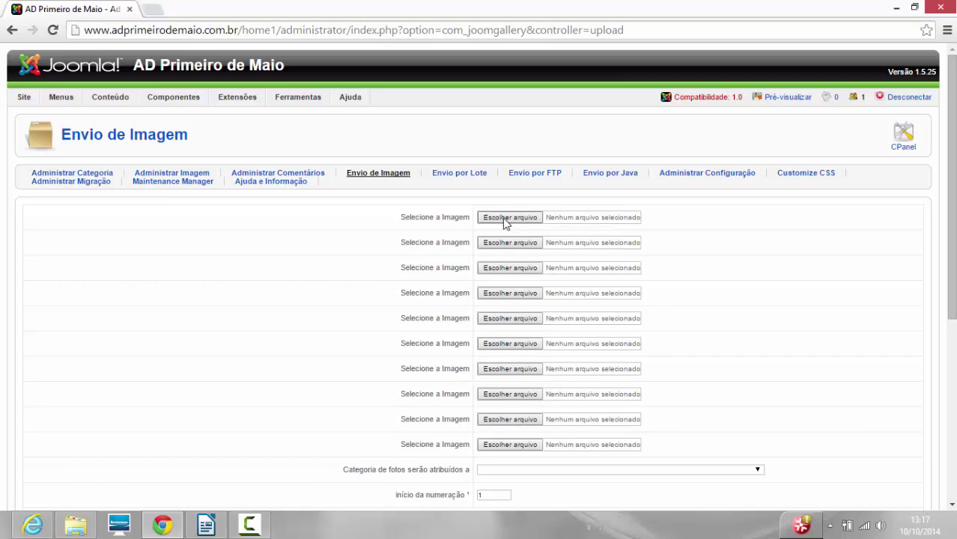
click(503, 218)
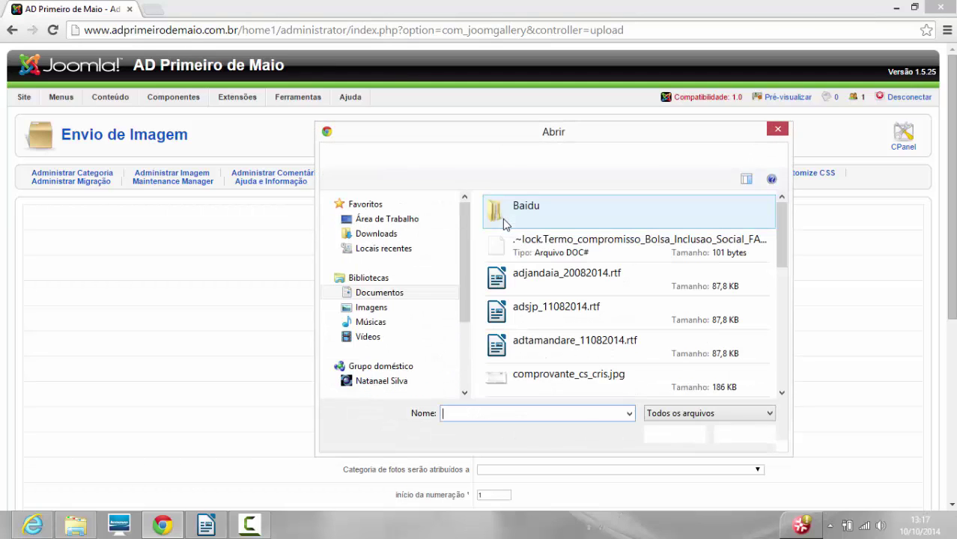
click(378, 312)
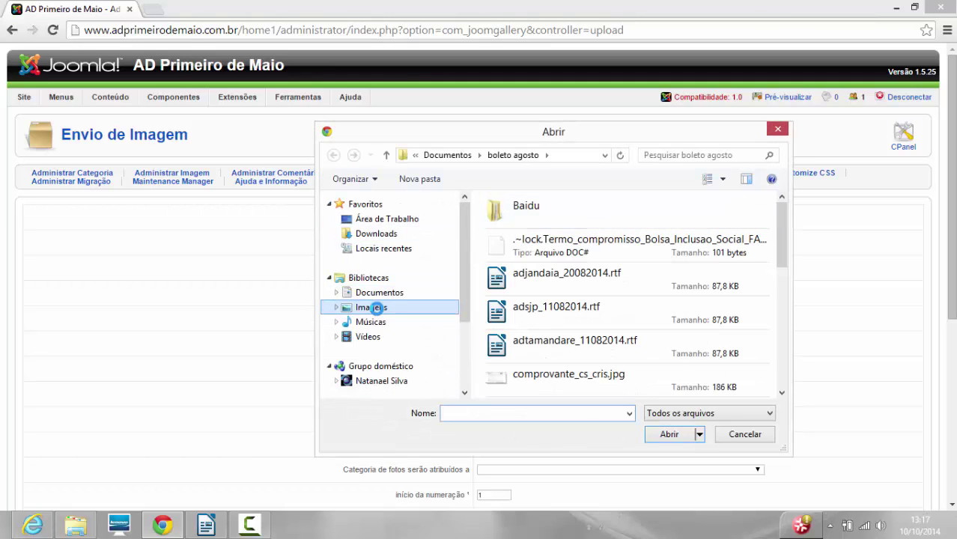
click(622, 264)
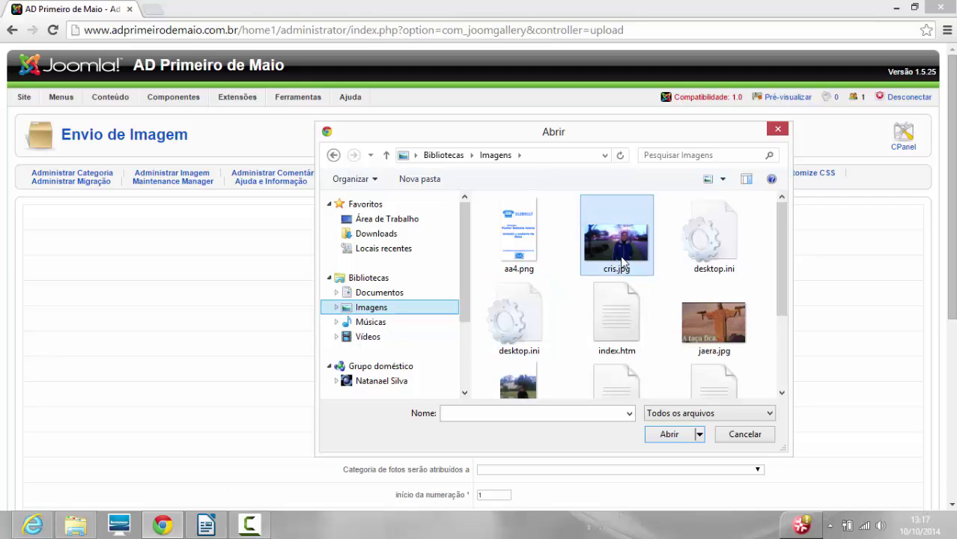
click(674, 438)
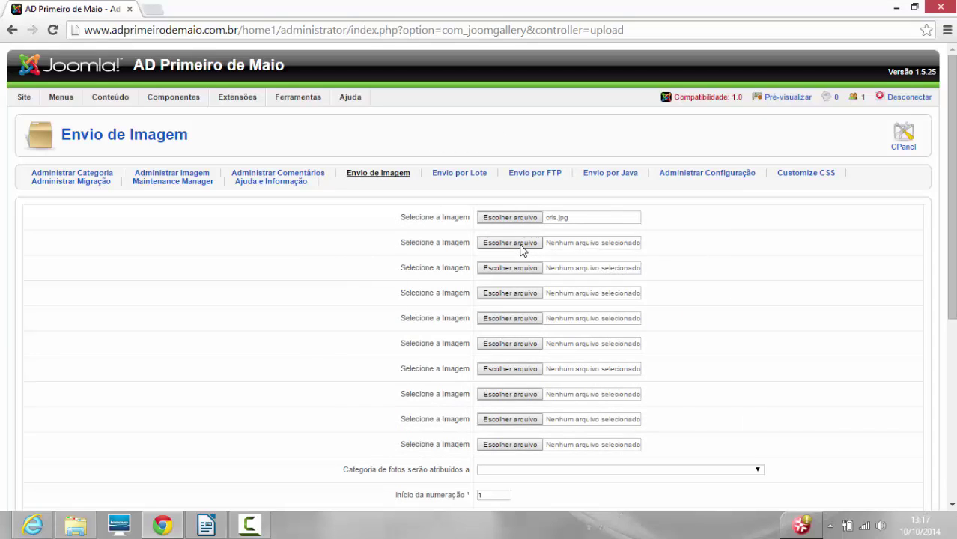
Choose nato.jpg from the Imagens library for the second image slot
click(522, 247)
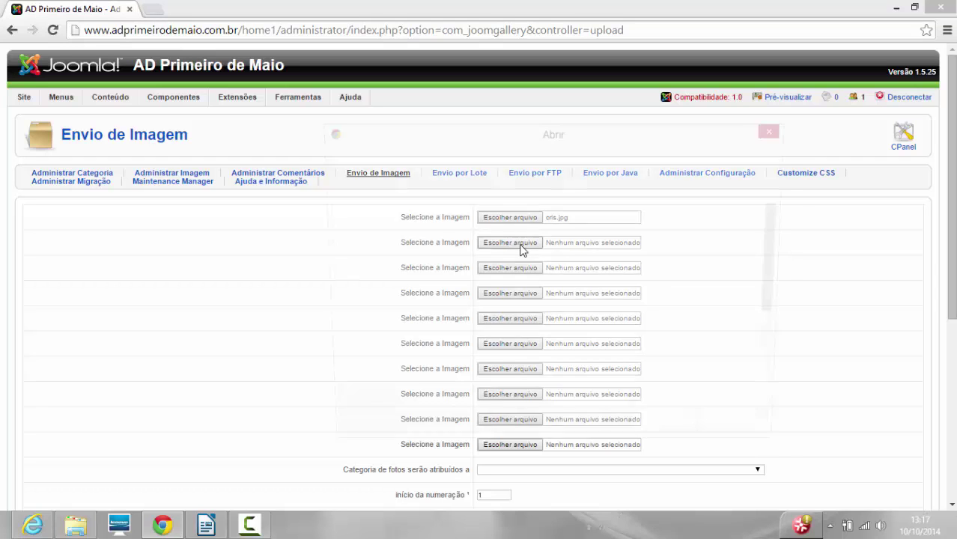
scroll(779, 307, down, 2)
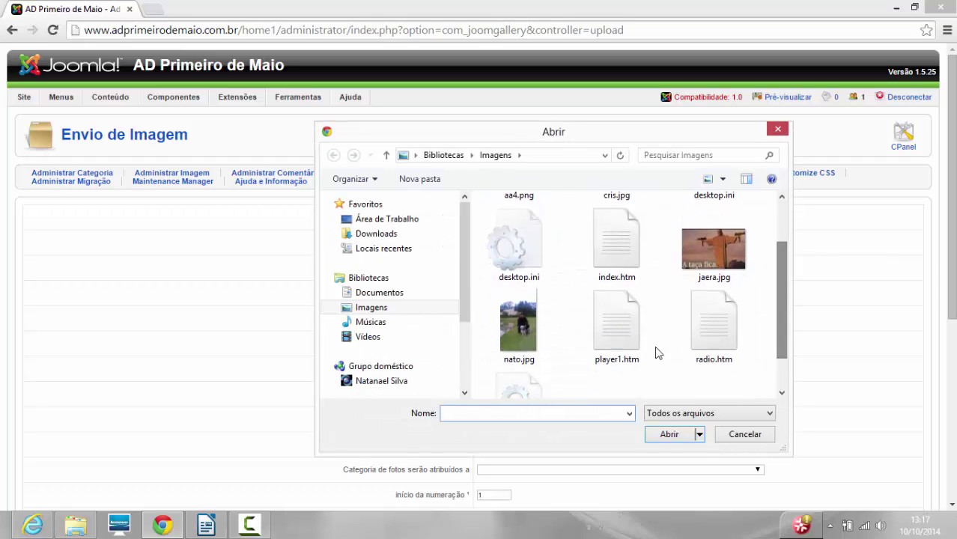
click(533, 346)
click(666, 441)
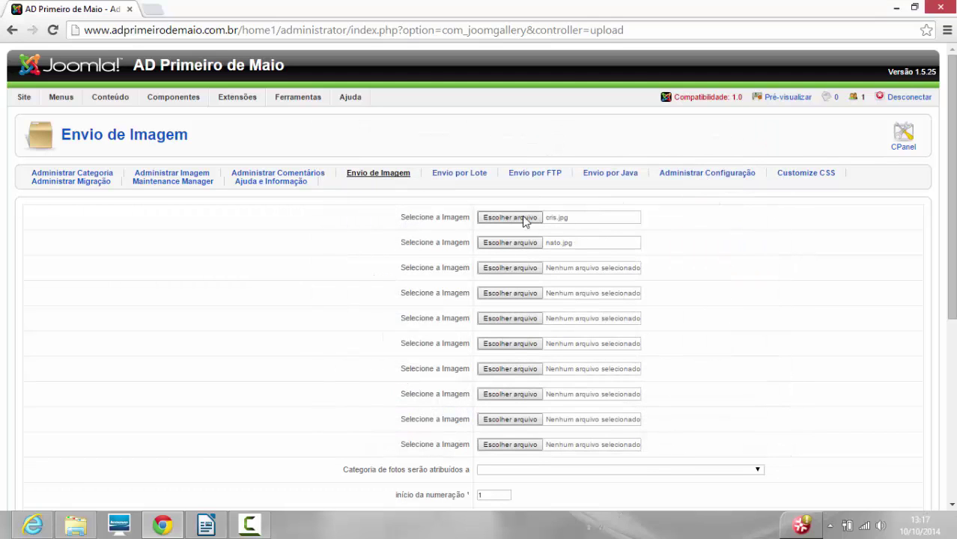
drag(951, 310, 953, 372)
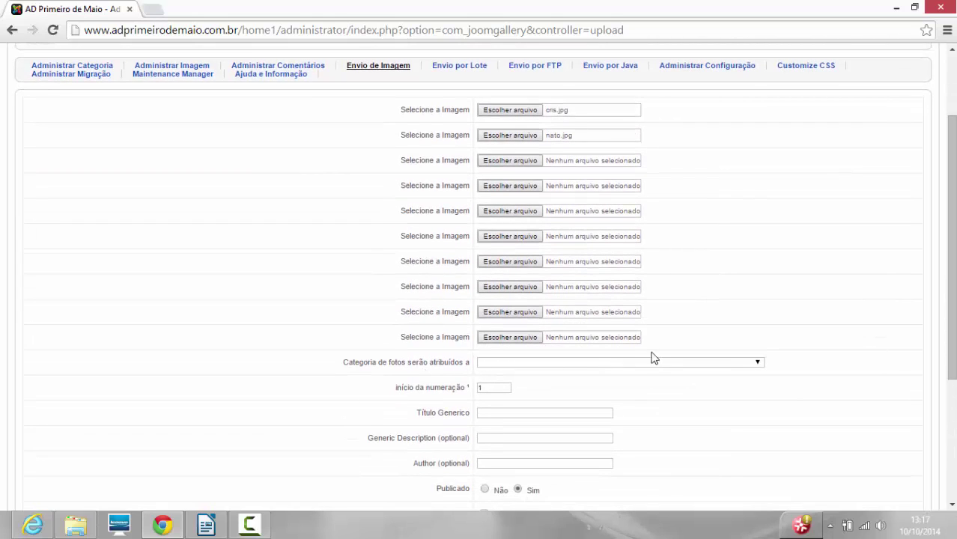
Upload both photos to Batismo do dia 15 with generic title 'Batismo do dia 15', marked transparent/animated
click(758, 364)
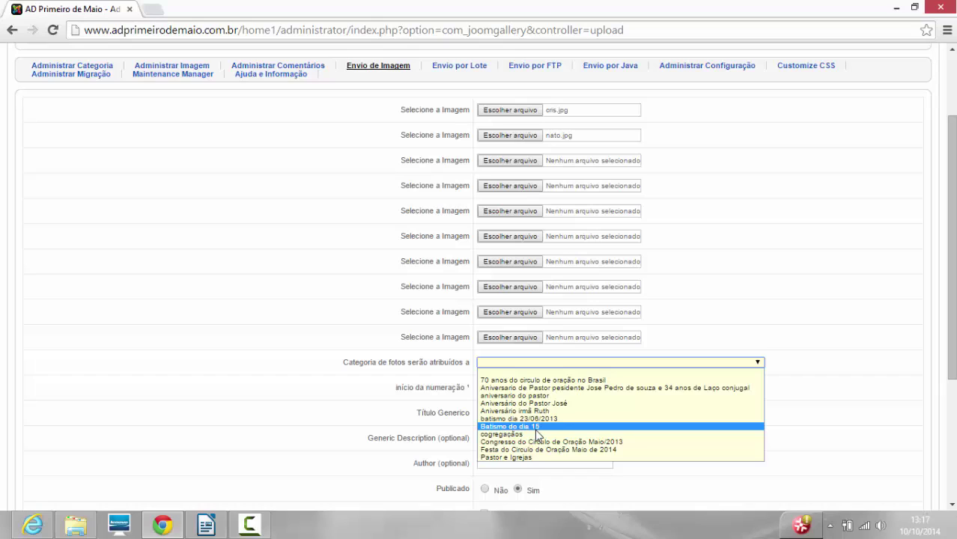
click(536, 428)
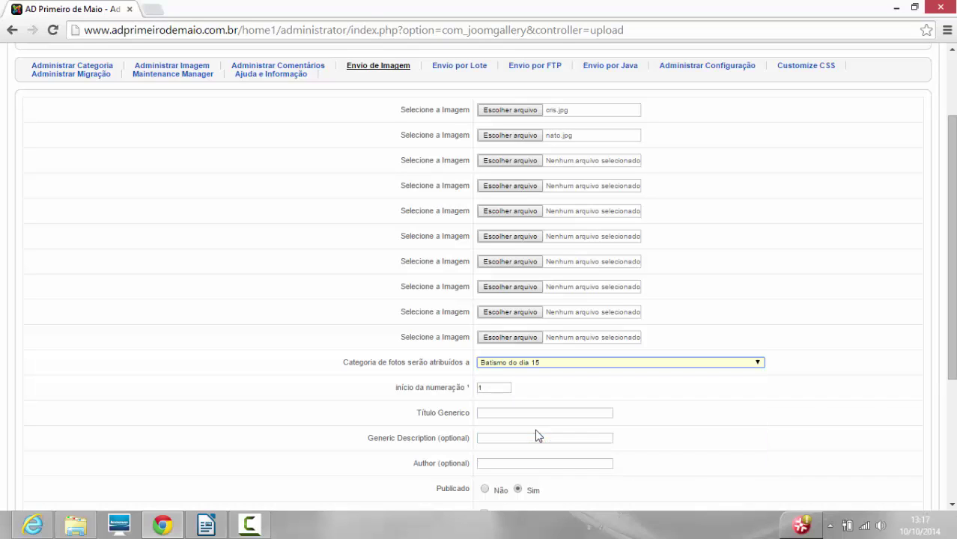
click(493, 414)
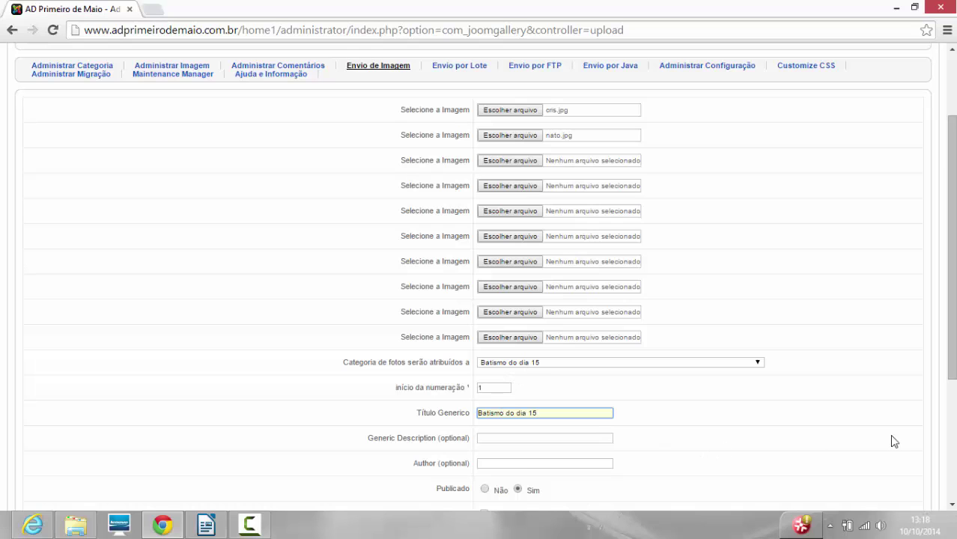
drag(955, 371, 954, 421)
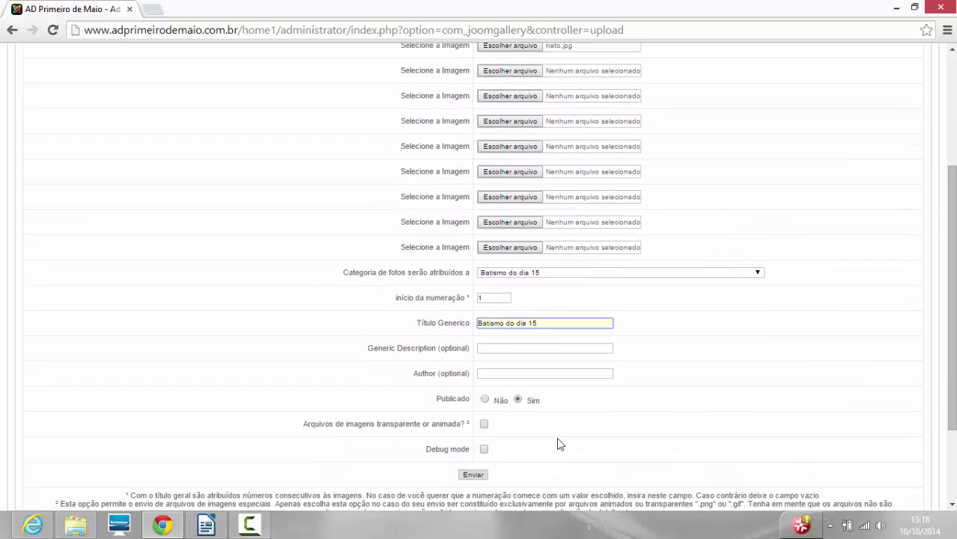
click(484, 424)
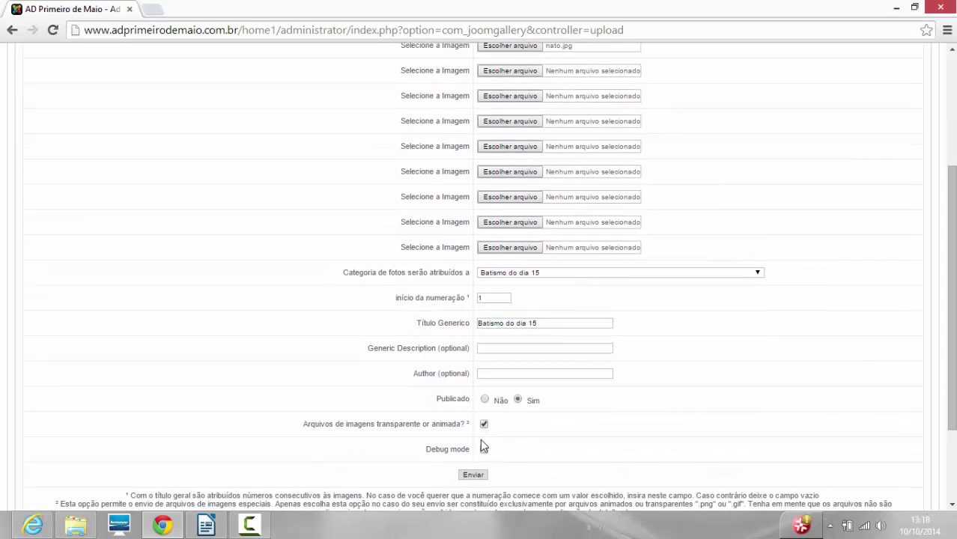
click(472, 476)
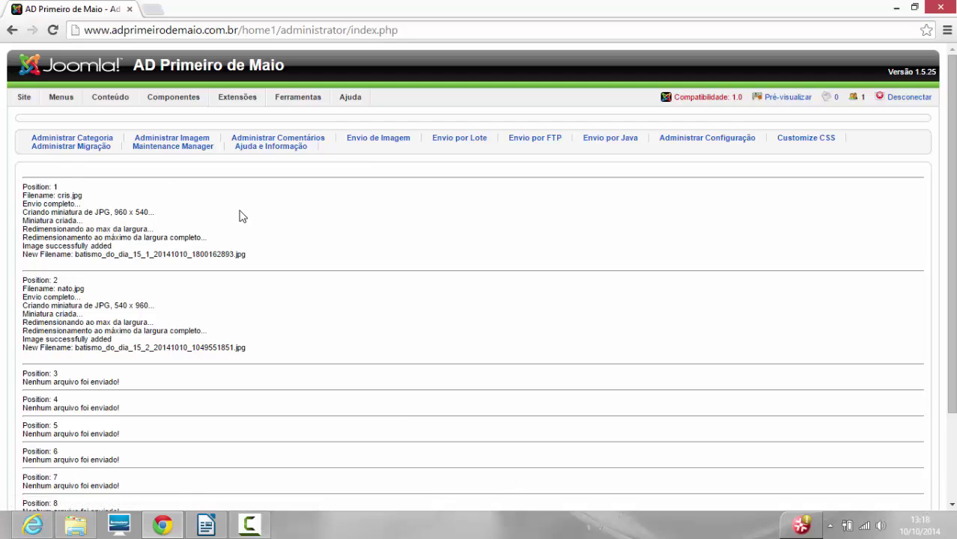
Return to an empty Envio de Imagem form and start a new browser tab
click(379, 141)
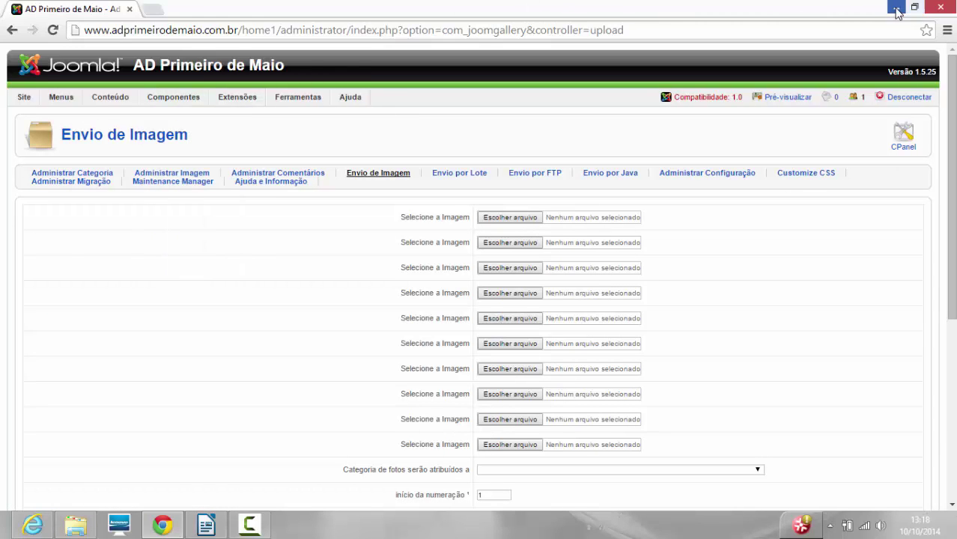
click(153, 9)
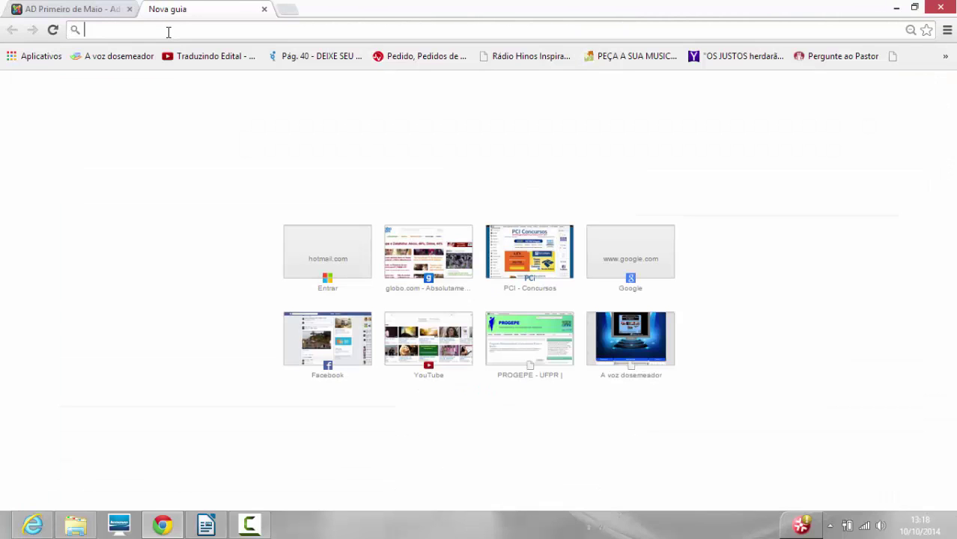
Load the public site at adprimeirodemaio.com.br, correcting the misspelled first address
text(www.adpri)
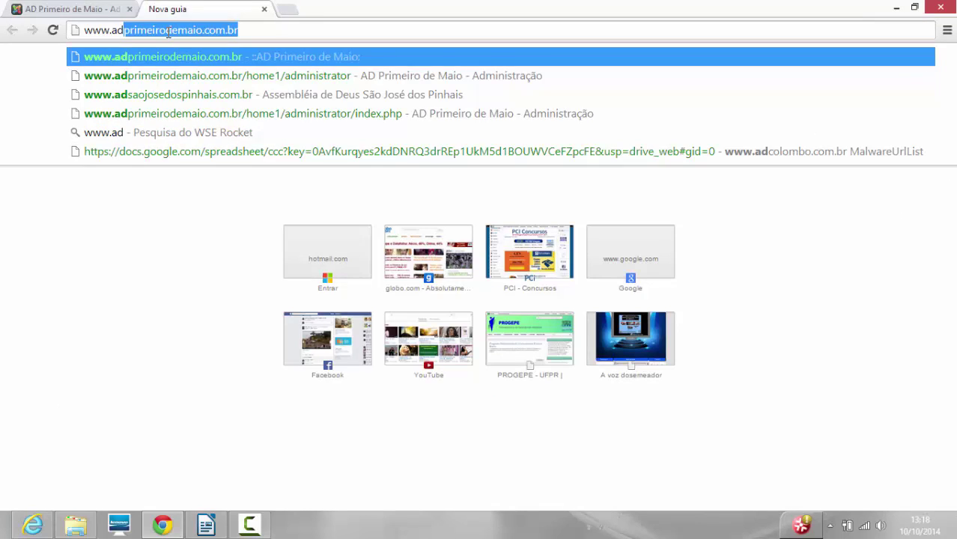
text(meirodemaio)
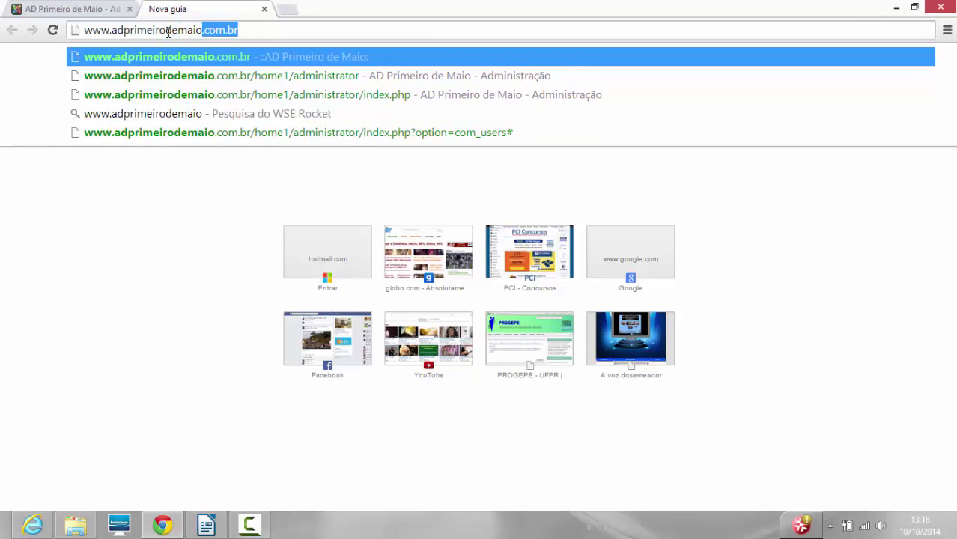
text(.combr)
key(Return)
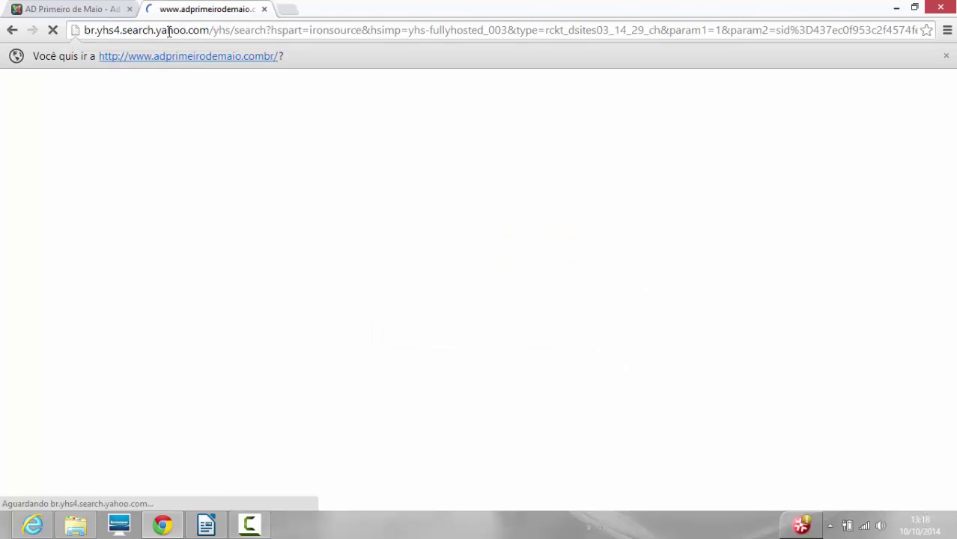
click(168, 31)
text(ad)
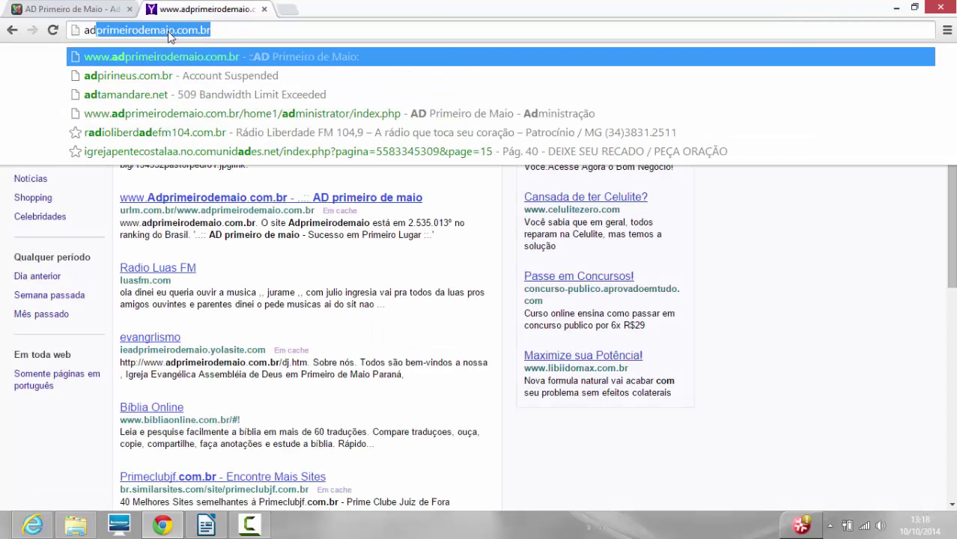
text(primeirodemaio)
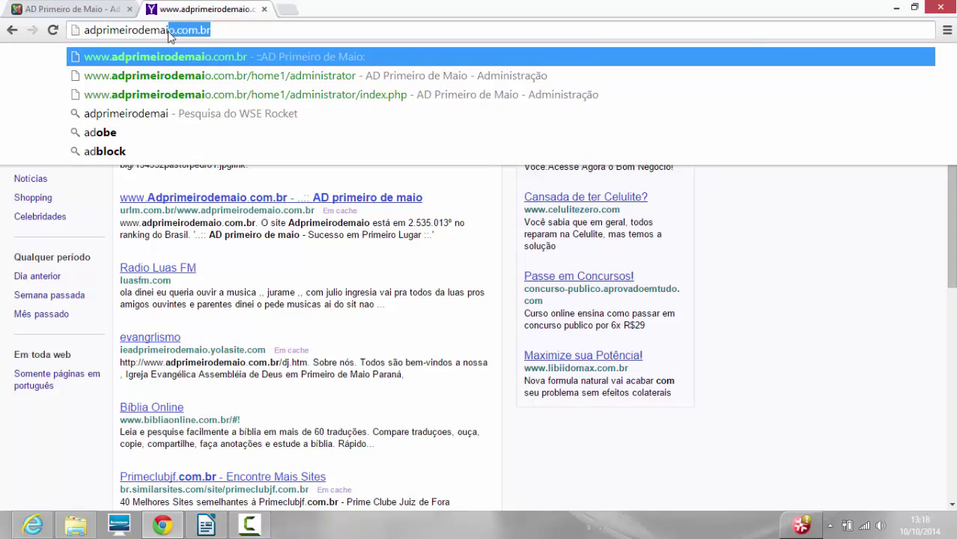
text(.com.br)
key(Return)
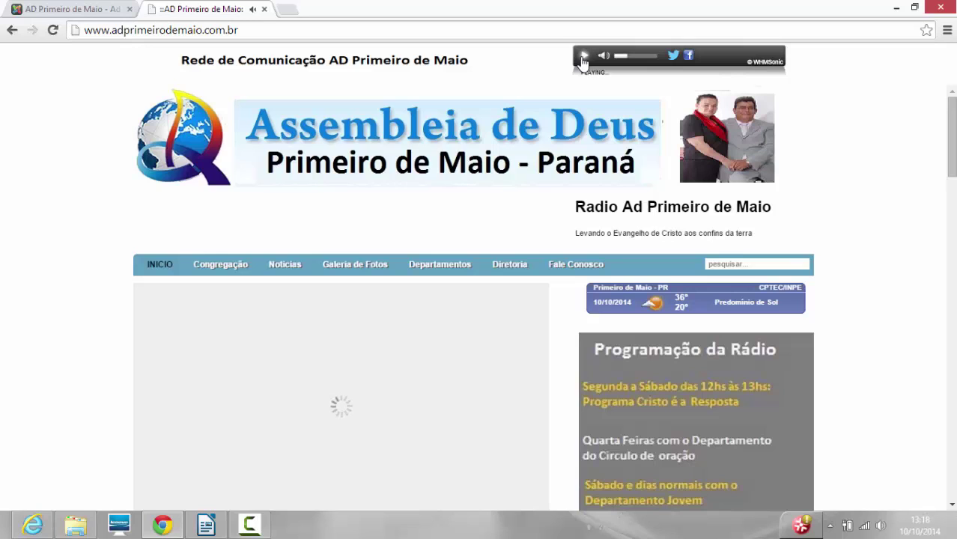
Stop the radio, dismiss the ad, and check GALERIA DE FOTOS lists Batismo do dia 15 with 2 images
click(584, 57)
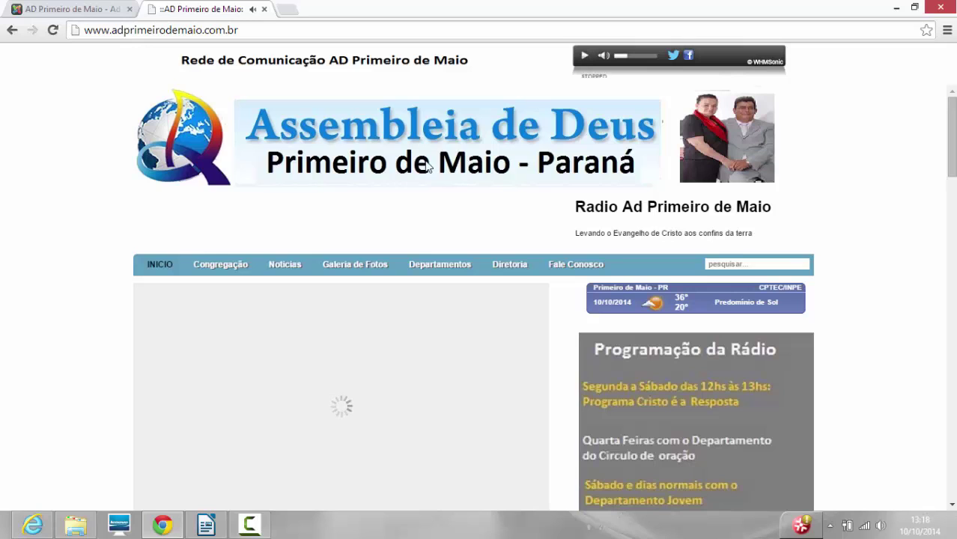
click(336, 268)
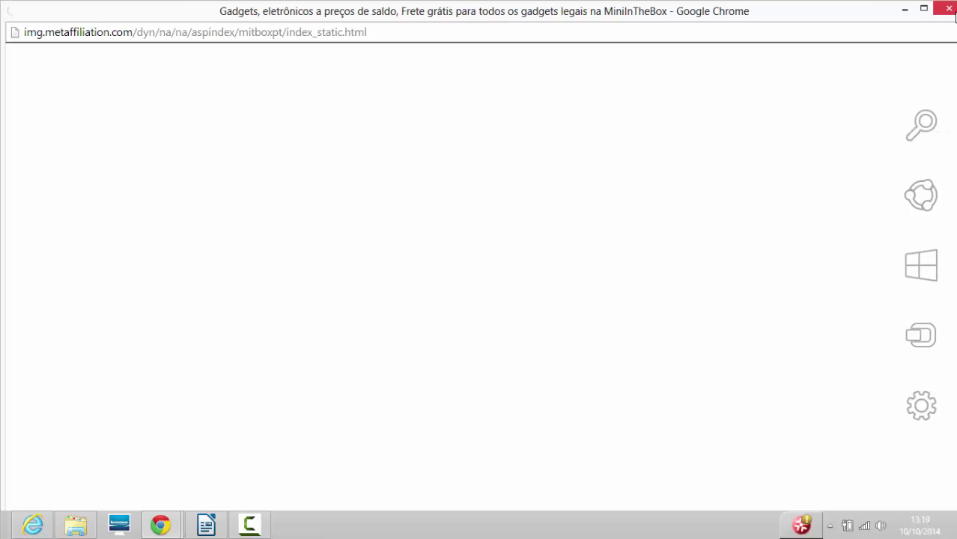
click(949, 8)
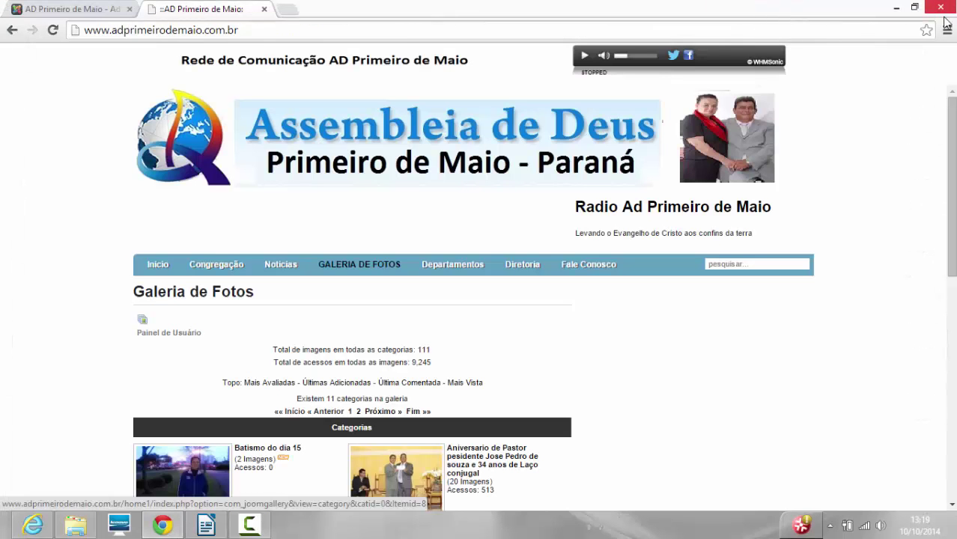
click(327, 260)
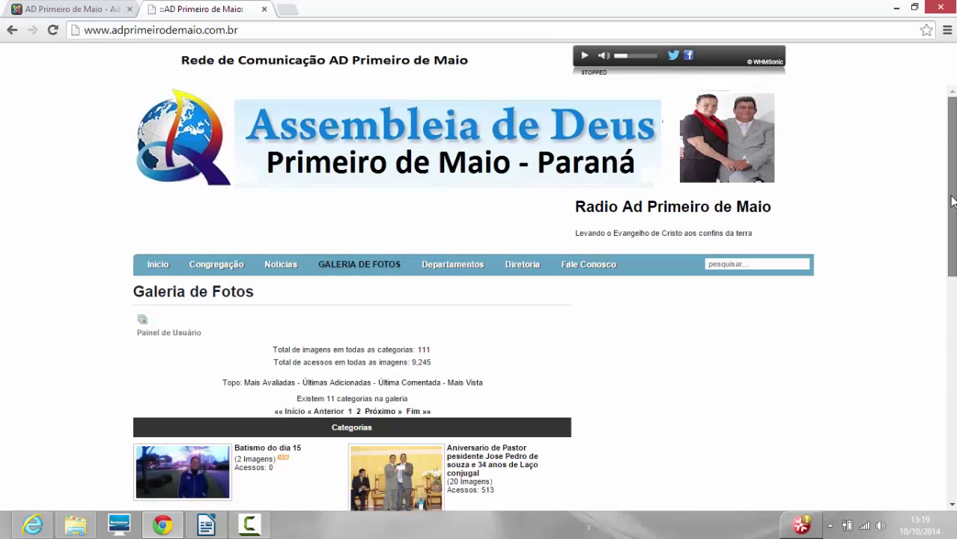
scroll(952, 200, down, 1)
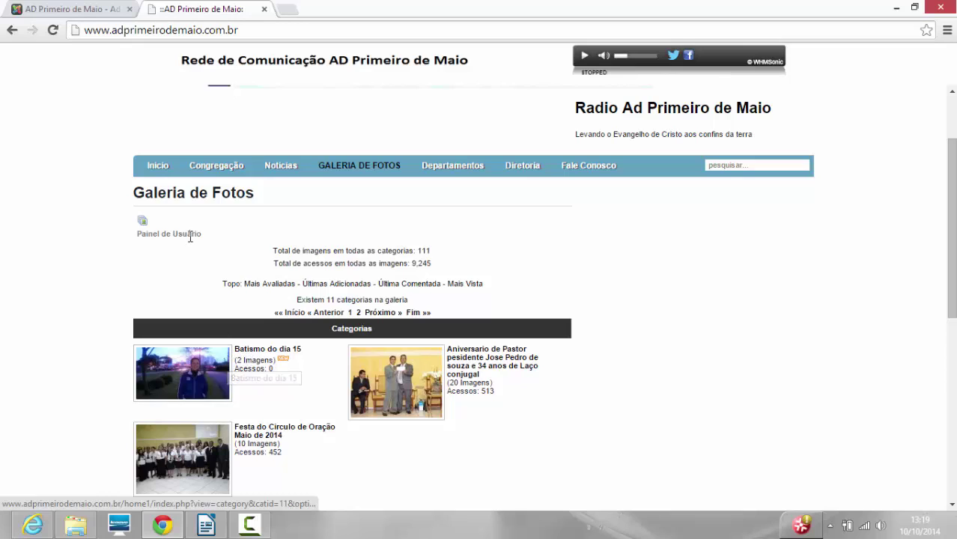
click(73, 8)
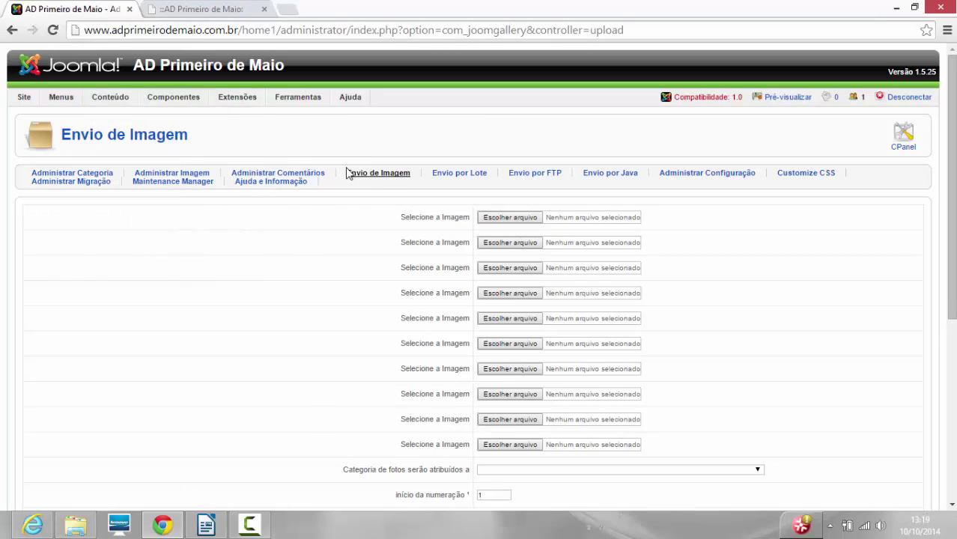
In Administrar Imagem, filter to Batismo do dia 15 and remove both its images
click(194, 180)
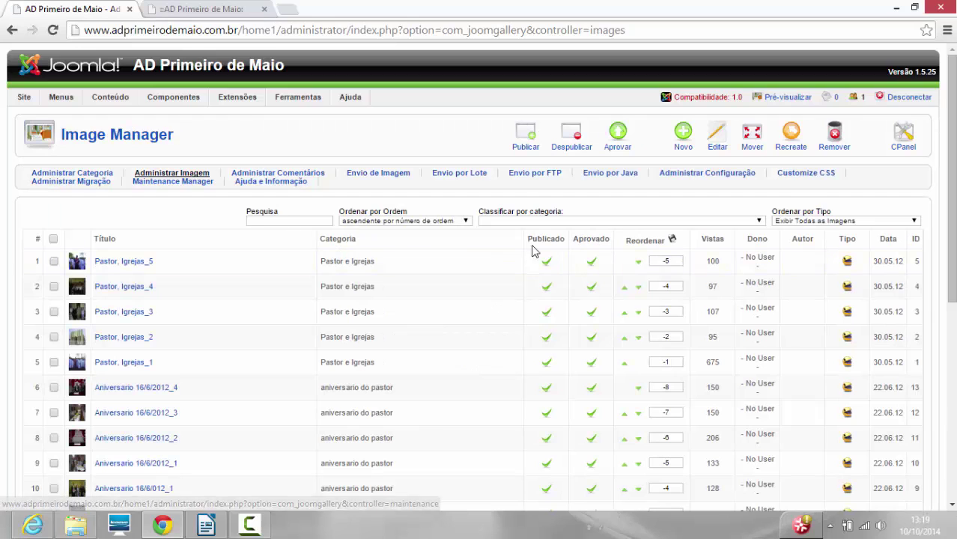
drag(953, 196, 904, 260)
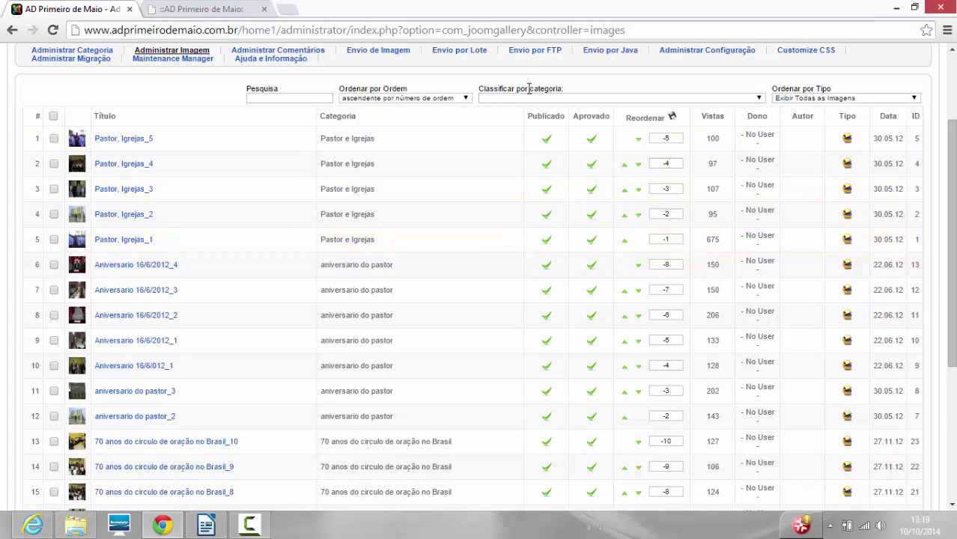
click(758, 98)
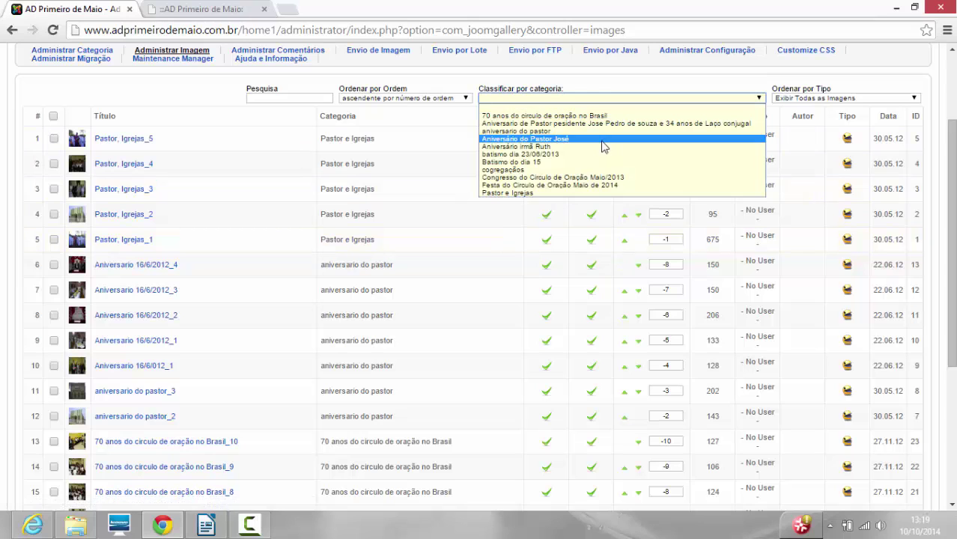
click(582, 163)
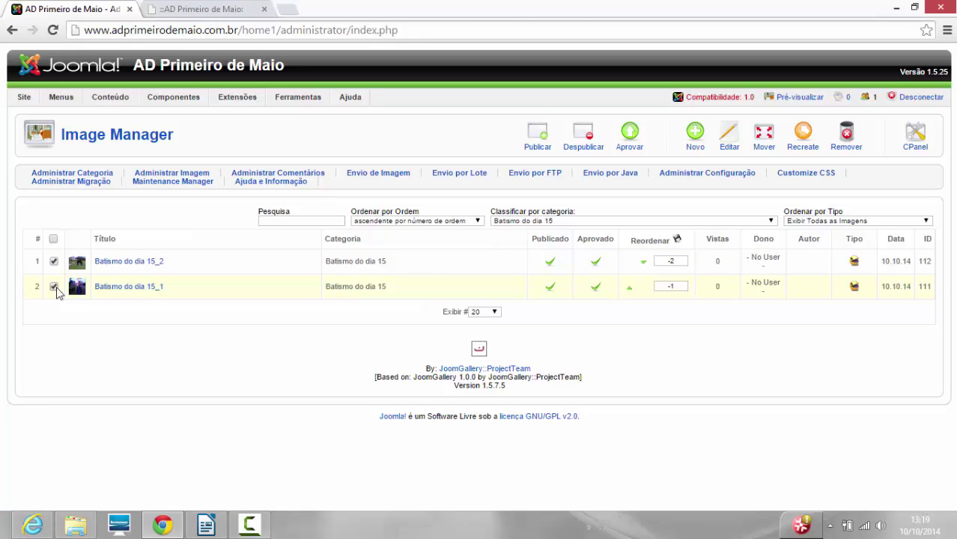
click(845, 146)
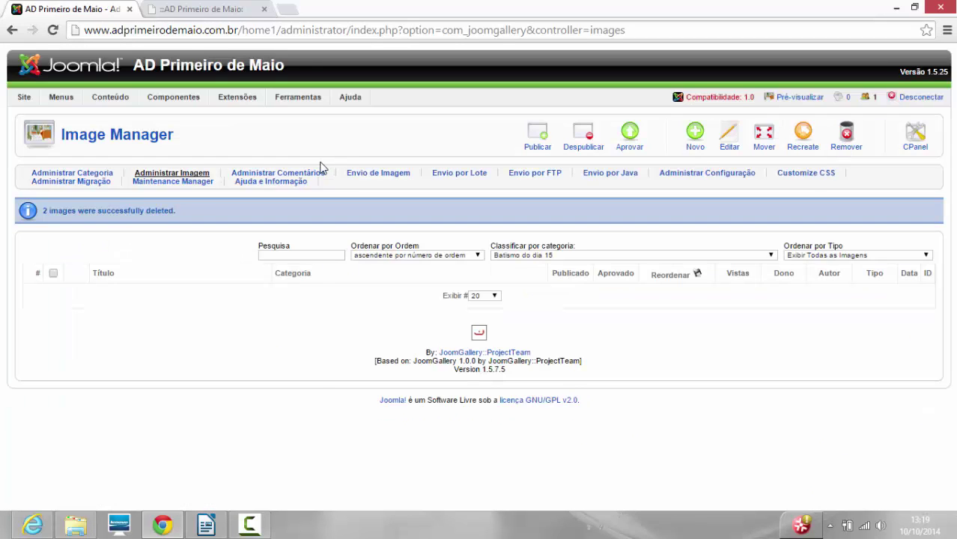
Remove the 'Batismo do dia 15' category from the JoomGallery category list
click(108, 174)
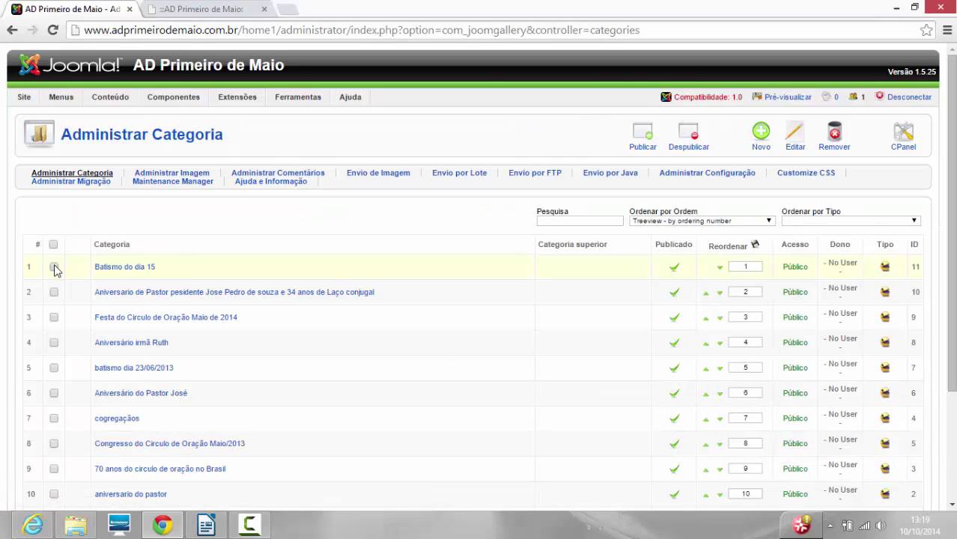
click(836, 133)
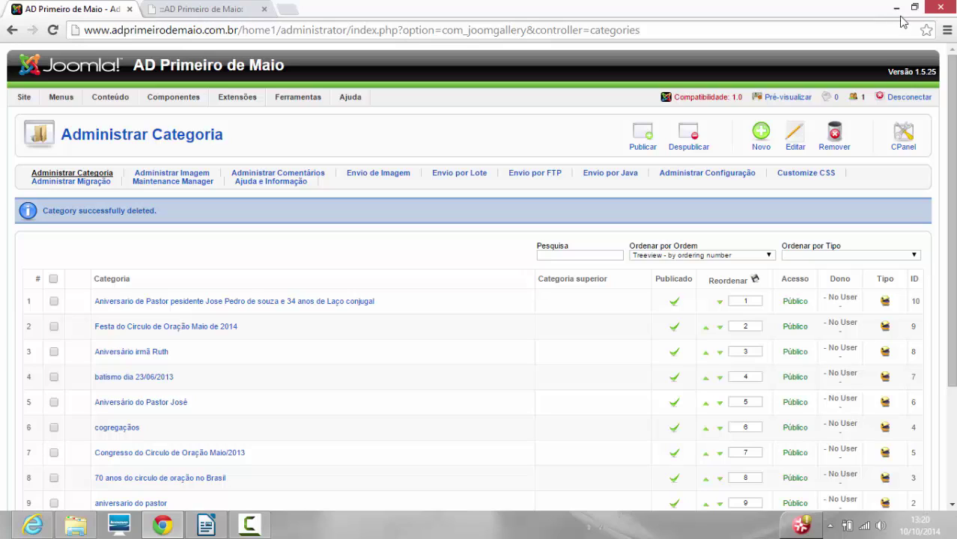
Close Chrome and bring up the Camtasia Recorder controls showing 0:05:47 recorded
click(947, 9)
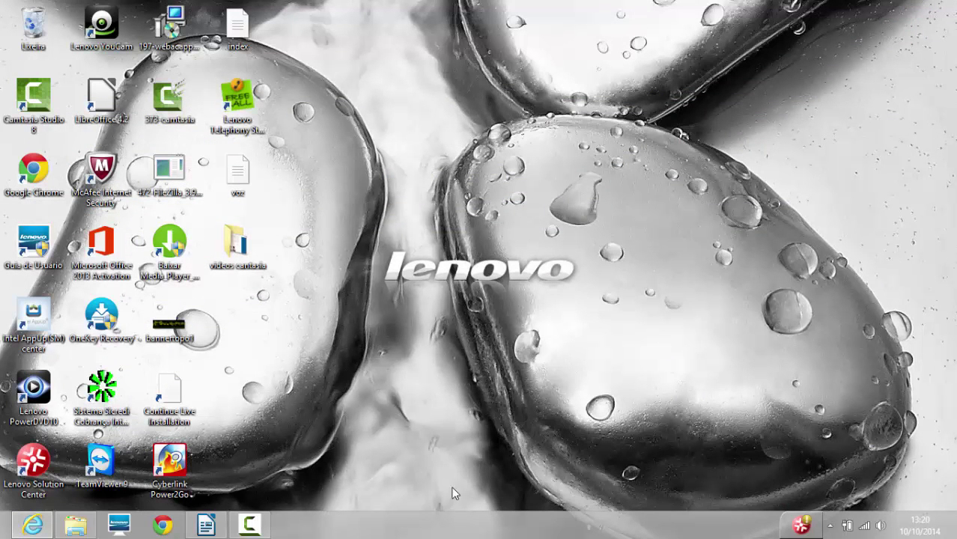
click(250, 524)
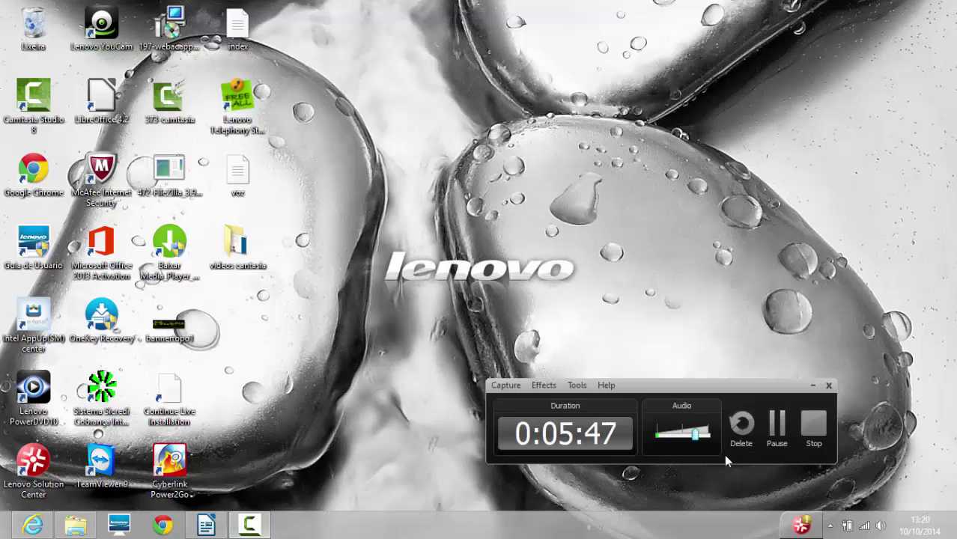